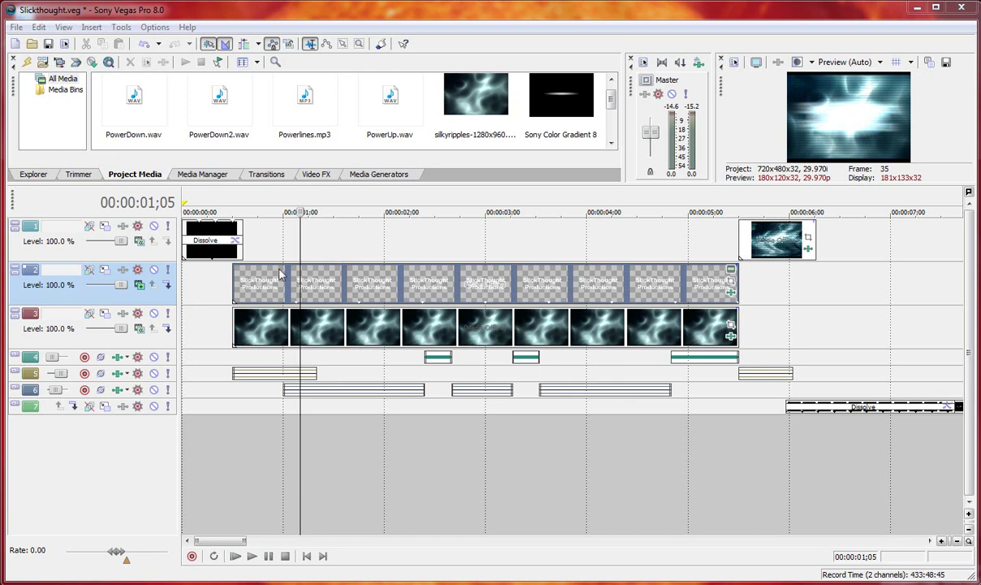
# Open the event effects of the silkyripples background clip on track 3 and inspect its Bump Map and TV Simulator settings
pyautogui.click(253, 281)
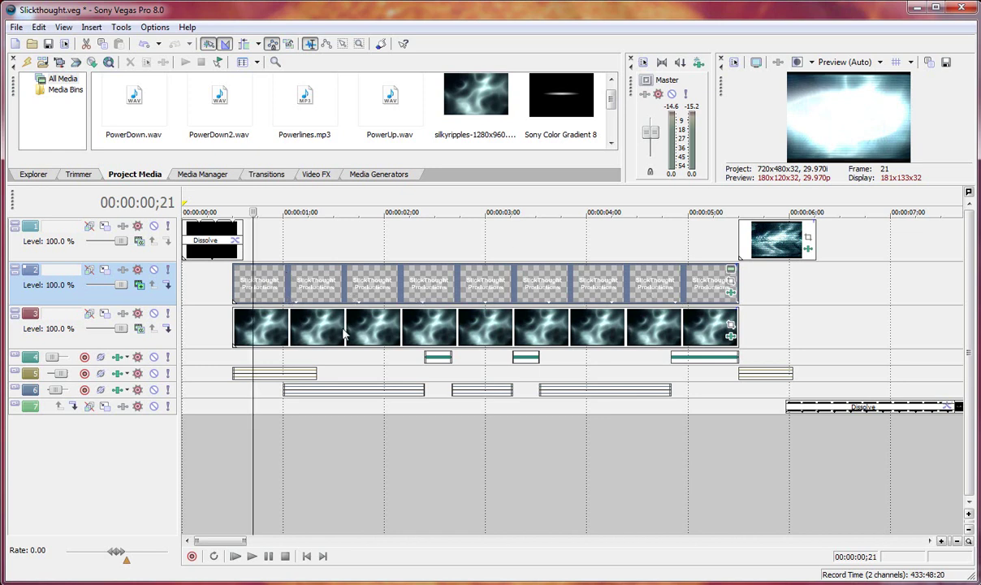
pyautogui.click(317, 324)
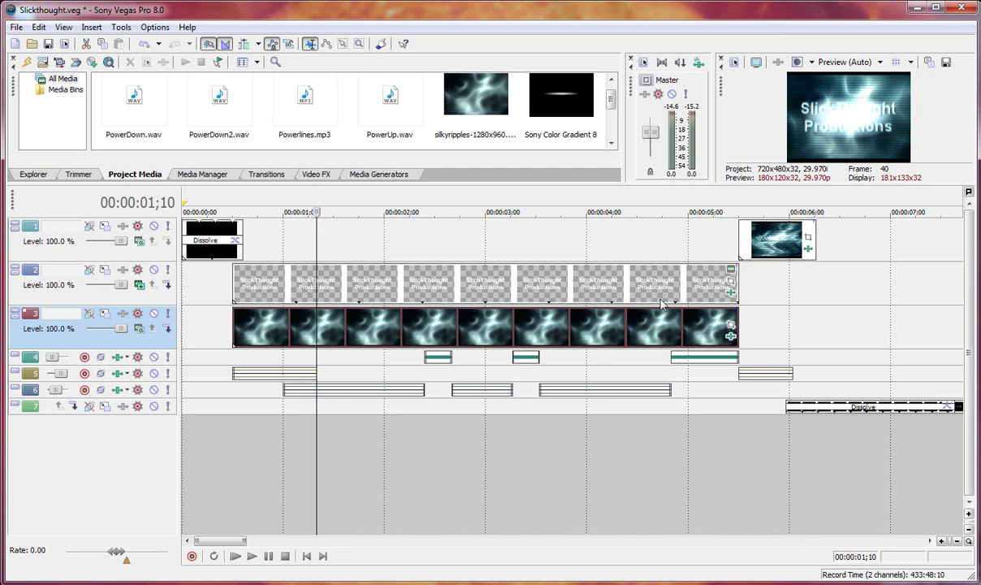
pyautogui.click(731, 337)
pyautogui.moveTo(663, 170); pyautogui.dragTo(559, 159)
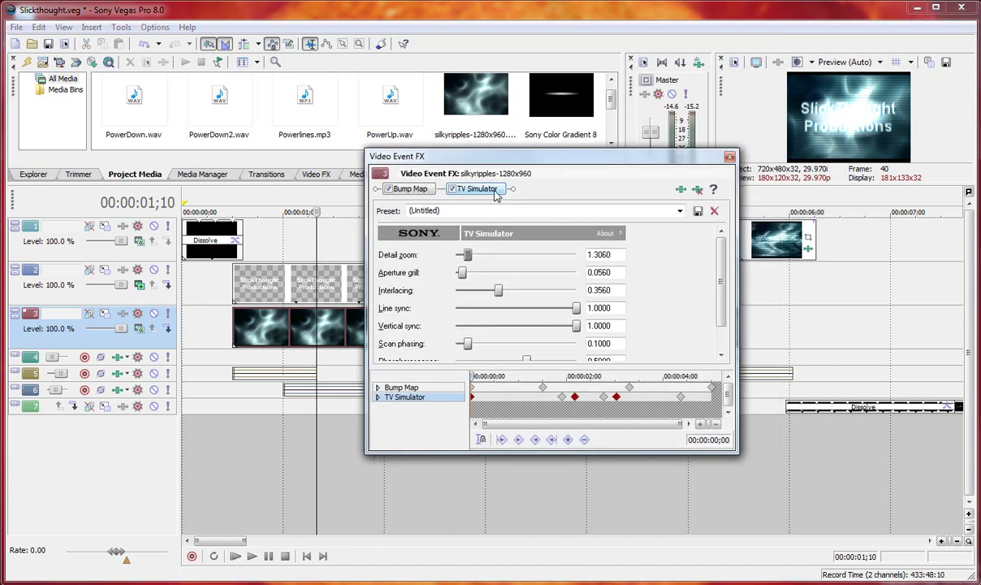
pyautogui.click(406, 189)
pyautogui.click(478, 189)
pyautogui.click(406, 189)
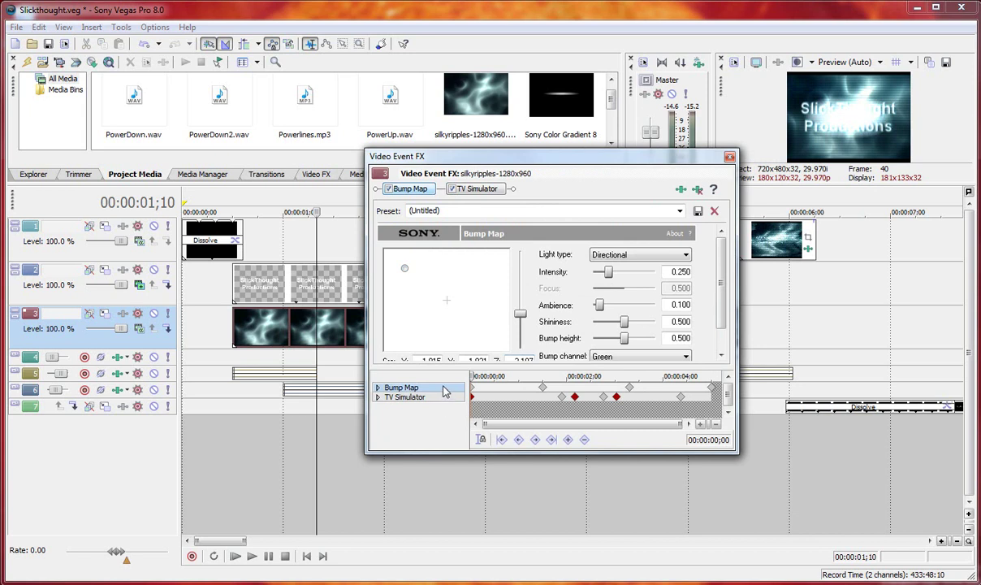
# Step through the background clip's Bump Map keyframes up to the last one at 00:00:05;00 to examine the light position
pyautogui.click(543, 392)
pyautogui.click(631, 392)
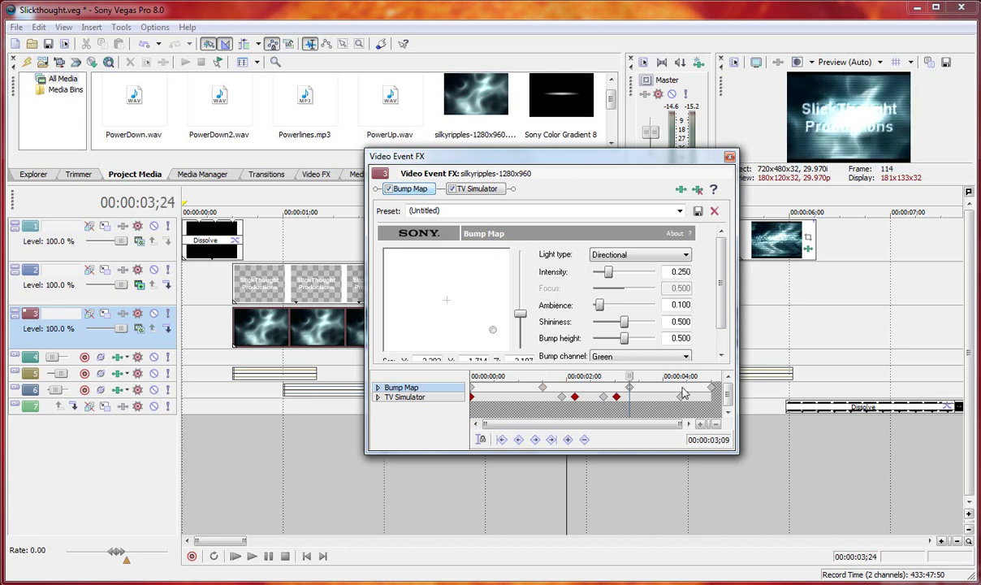
pyautogui.click(712, 387)
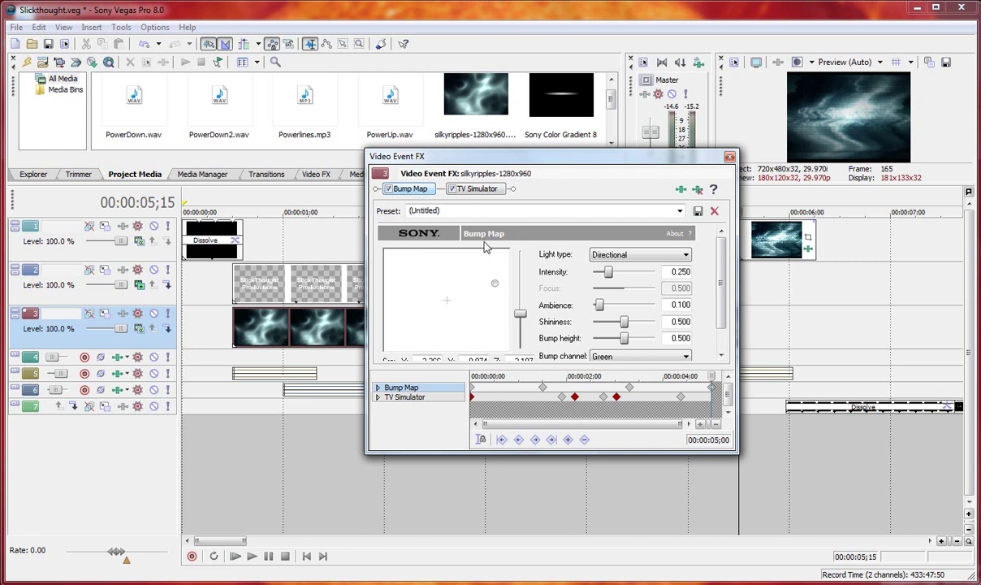
# Review the TV Simulator parameters of the background clip at its final keyframe and close the effects window
pyautogui.click(463, 187)
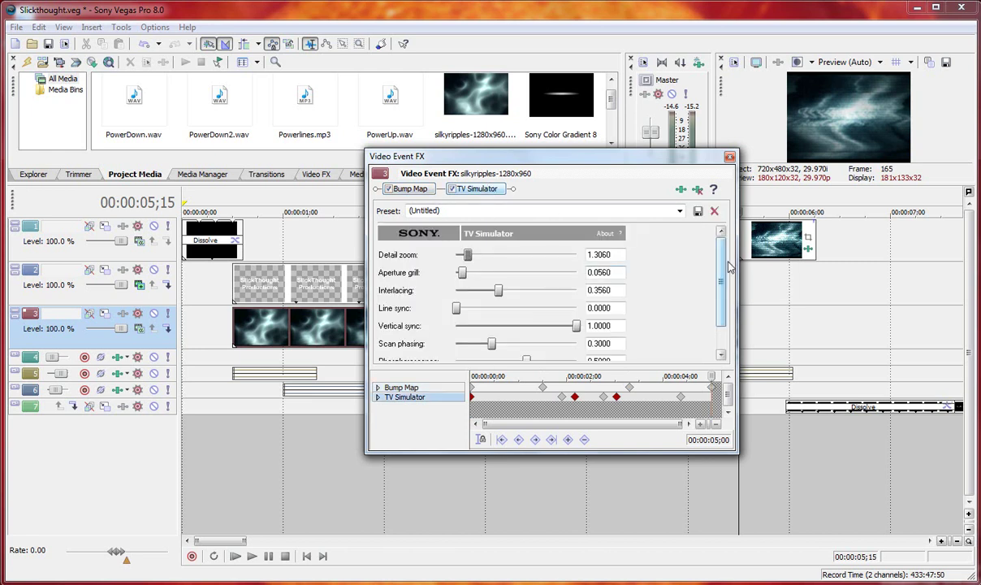
pyautogui.moveTo(724, 267); pyautogui.dragTo(726, 279)
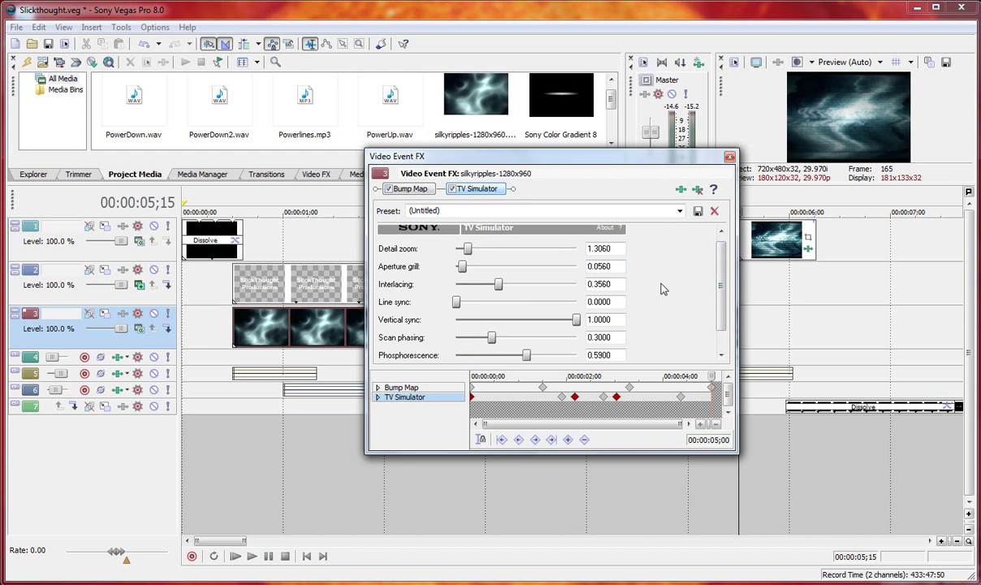
pyautogui.click(730, 157)
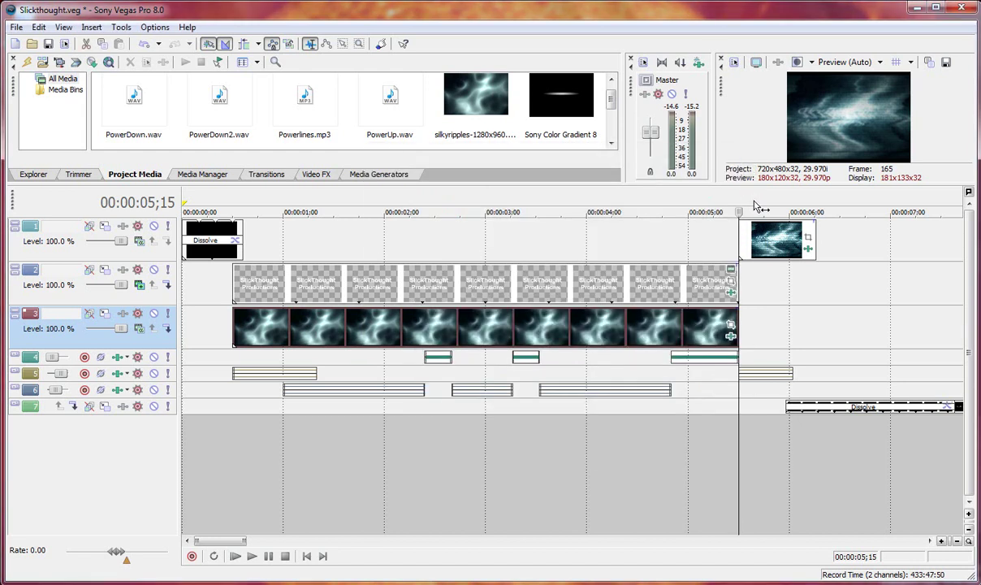
# Scrub the timeline through the closing clip on track 1, and return the playhead to its start at 00:00:05;15
pyautogui.click(756, 206)
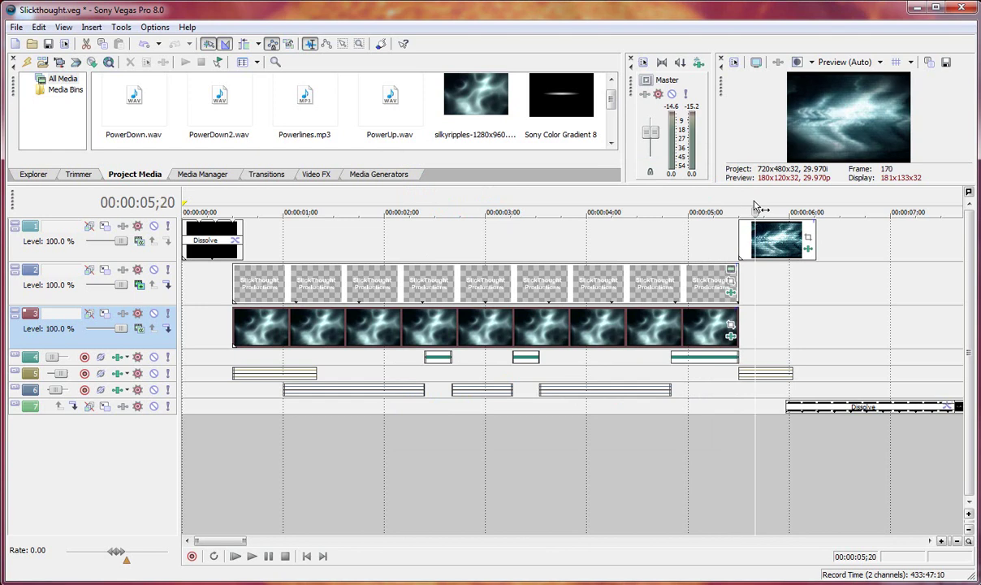
pyautogui.moveTo(762, 205); pyautogui.dragTo(788, 205)
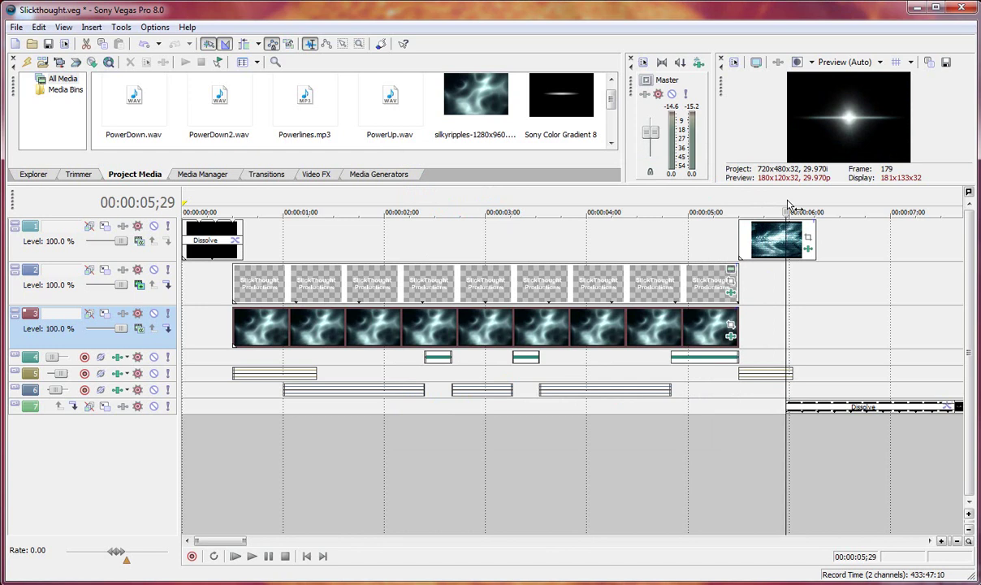
pyautogui.click(739, 207)
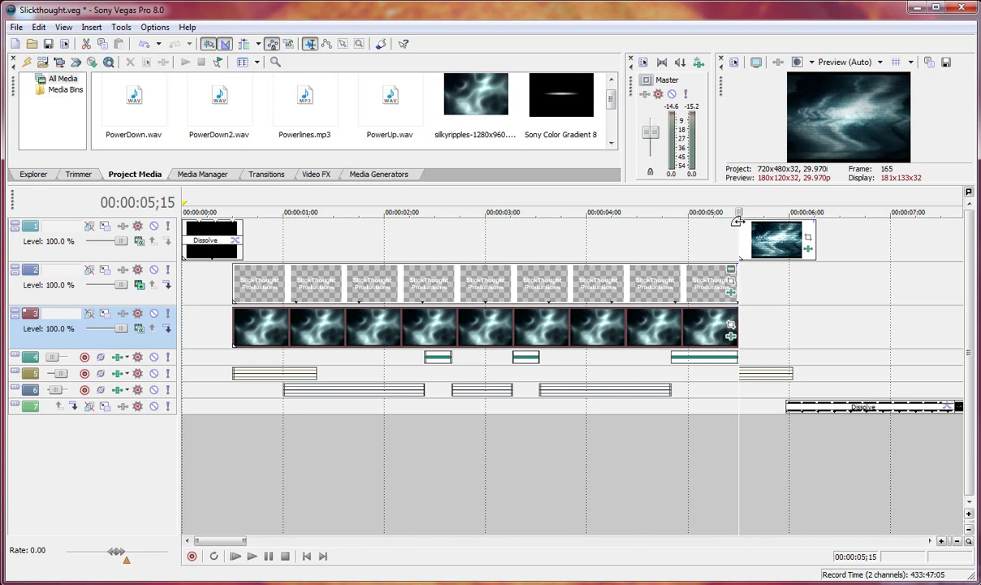
pyautogui.click(732, 442)
pyautogui.click(733, 442)
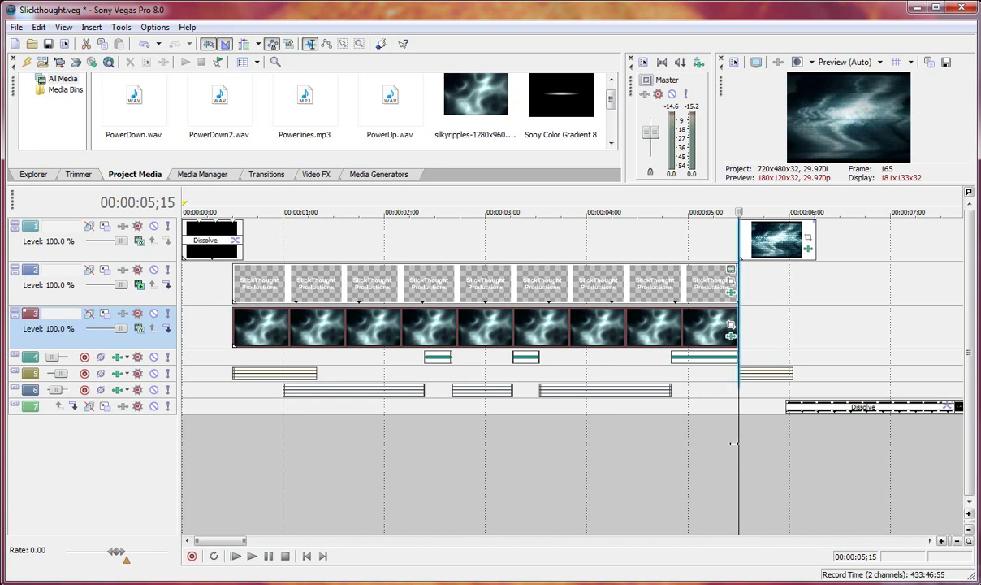
pyautogui.click(732, 444)
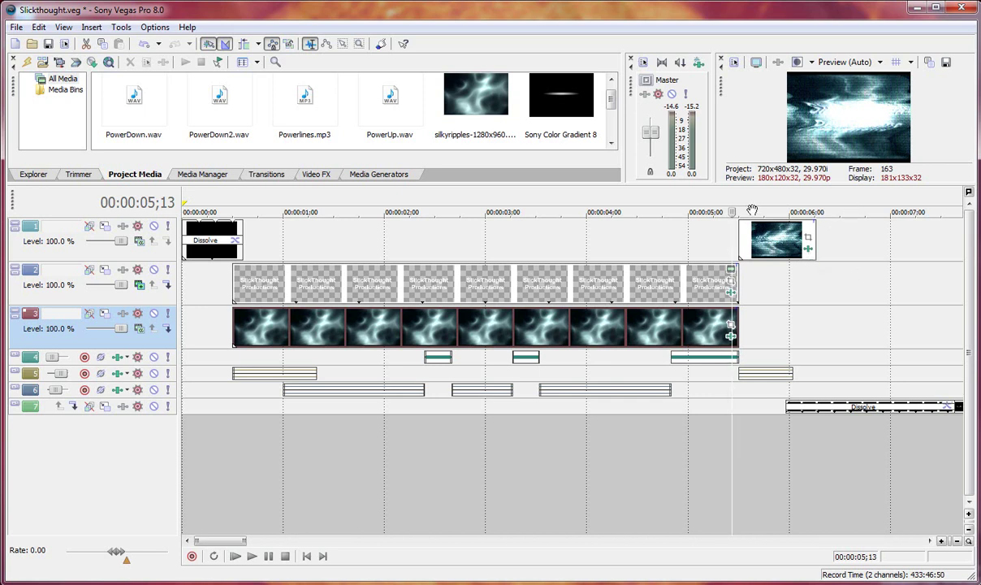
pyautogui.click(738, 417)
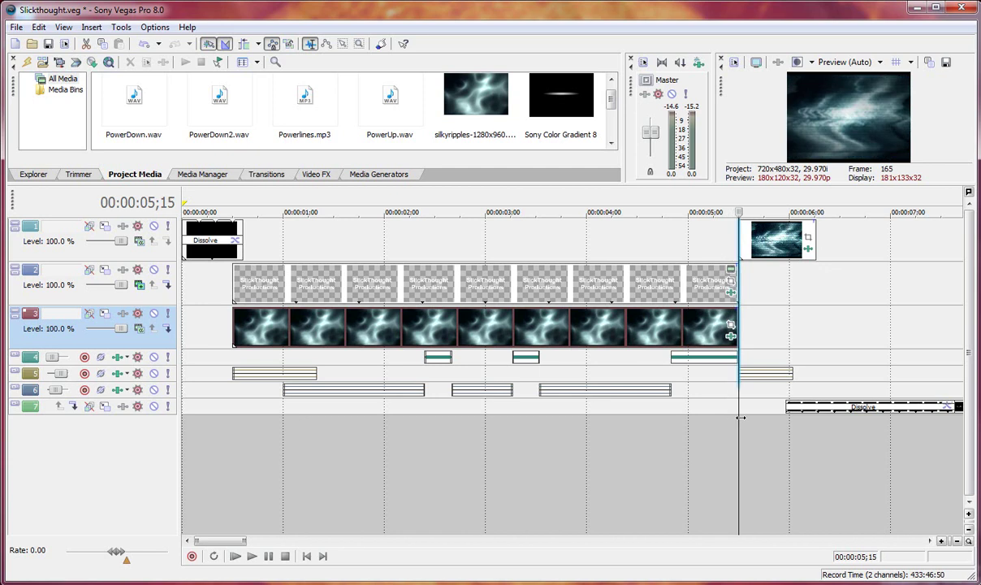
# Open the event effects of the StaticNOise clip on track 1 and look through its Light Rays, Gaussian Blur and Lens Flare effects
pyautogui.click(808, 251)
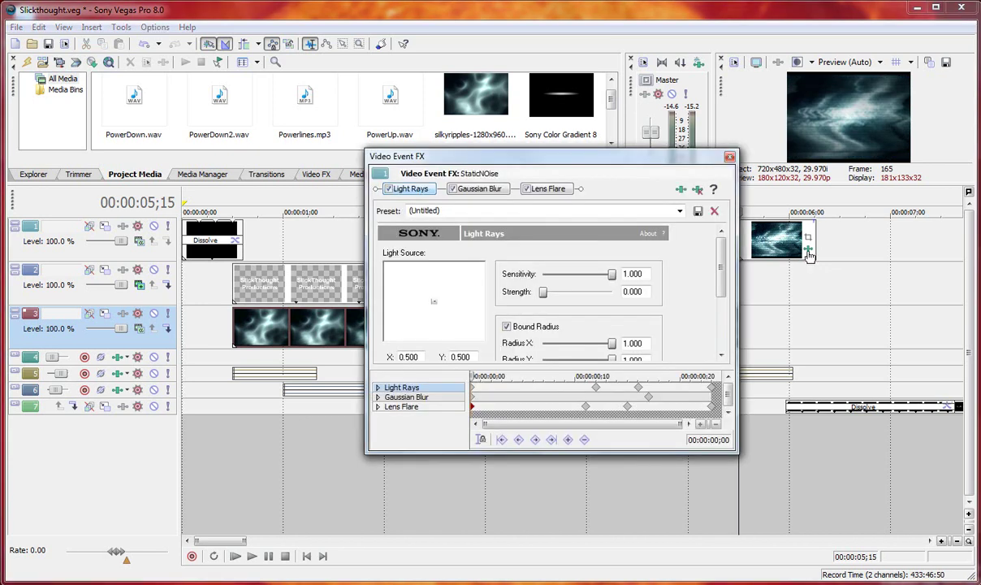
pyautogui.click(476, 192)
pyautogui.click(546, 192)
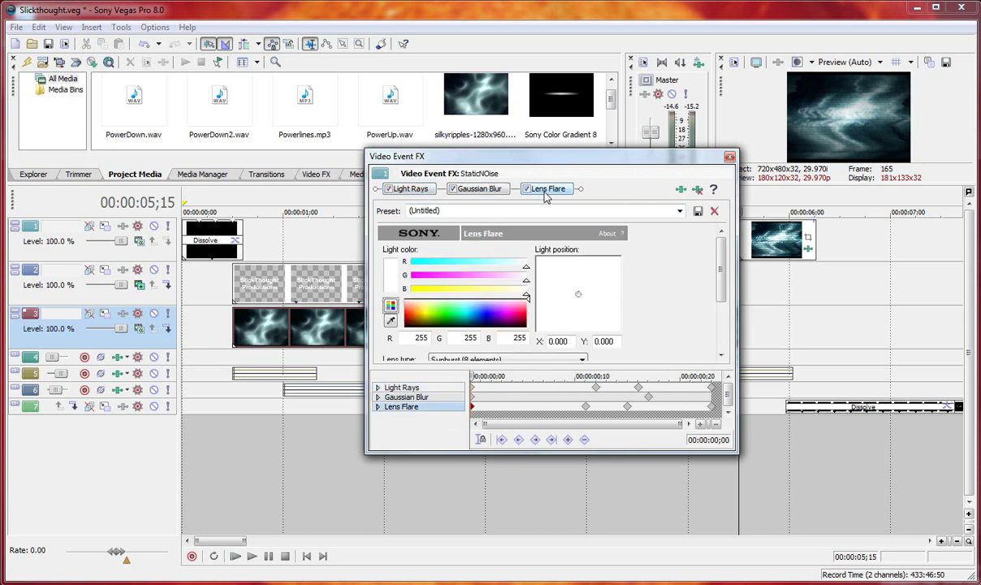
pyautogui.click(409, 187)
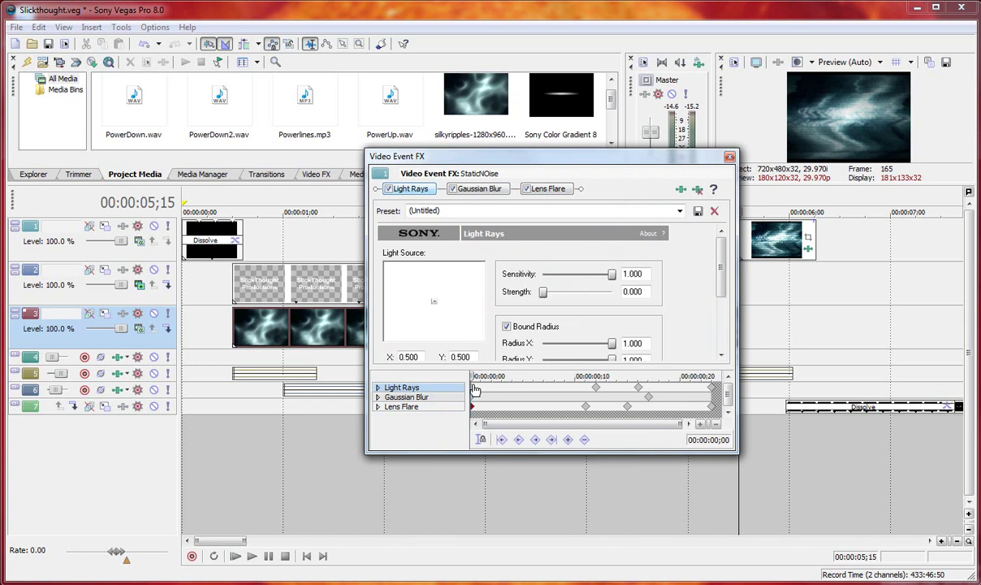
# Examine the StaticNOise clip's Light Rays, Gaussian Blur and Lens Flare keyframes one after another, and close the effects window
pyautogui.moveTo(475, 390); pyautogui.dragTo(599, 394)
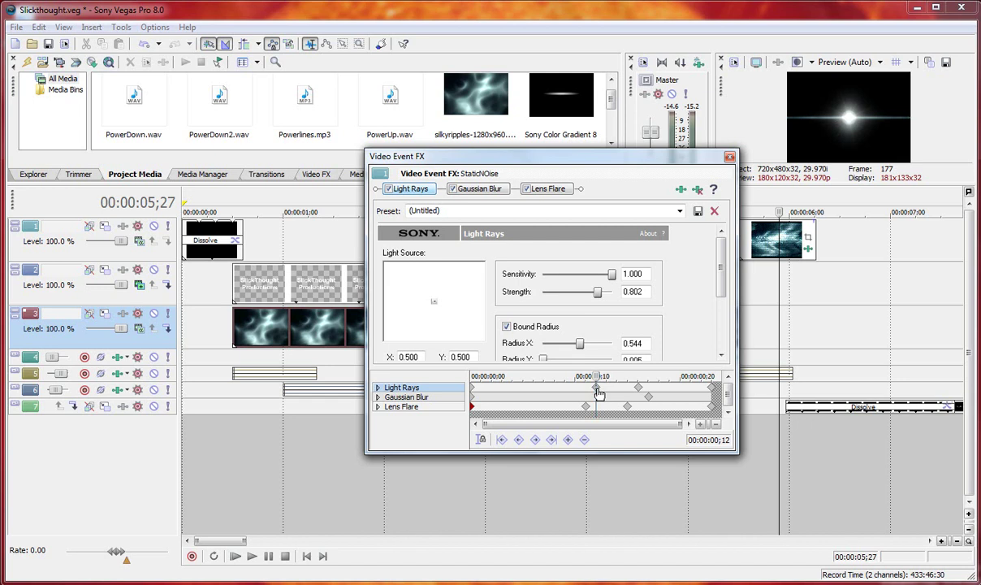
pyautogui.scroll(-1, 520, 301)
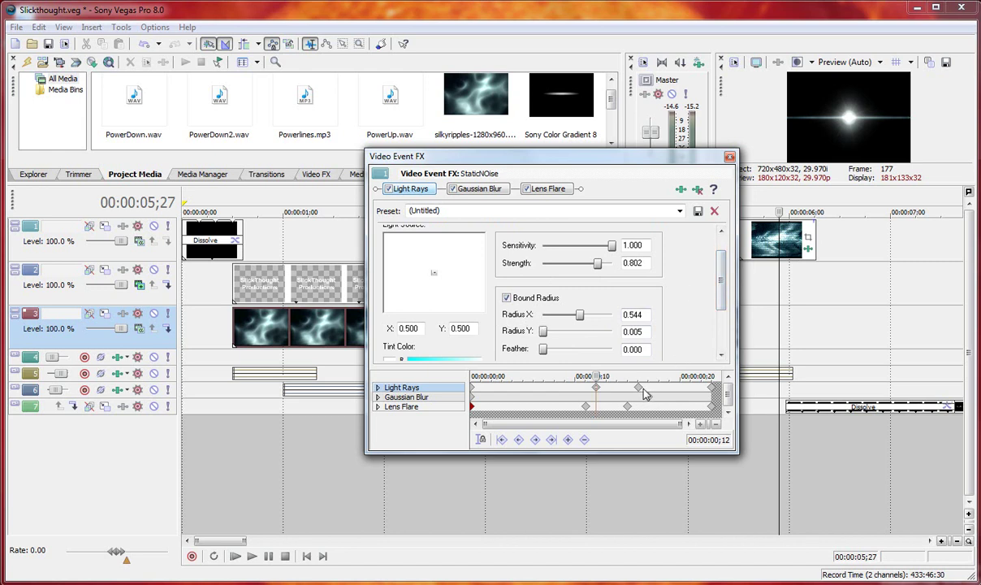
pyautogui.click(649, 397)
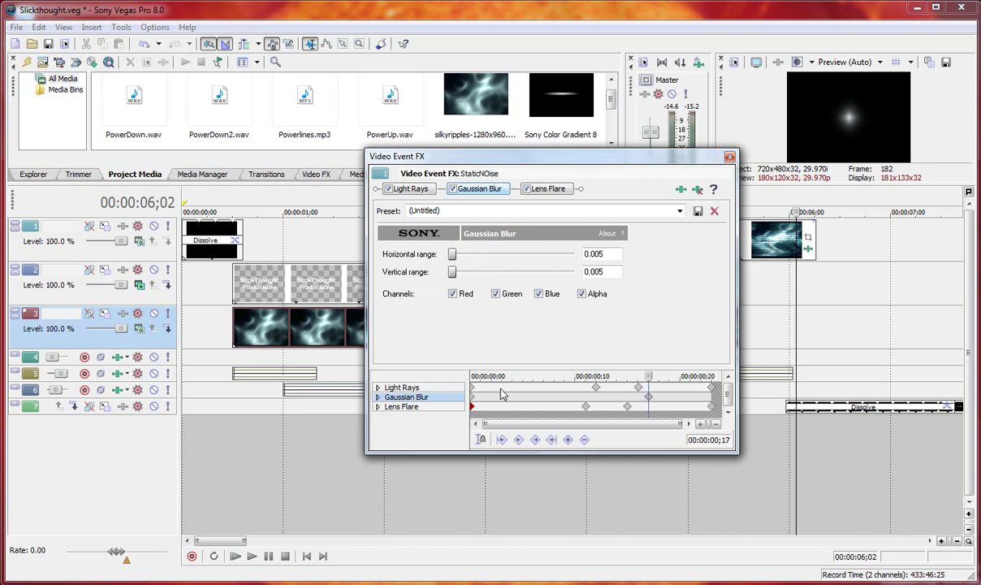
pyautogui.click(474, 399)
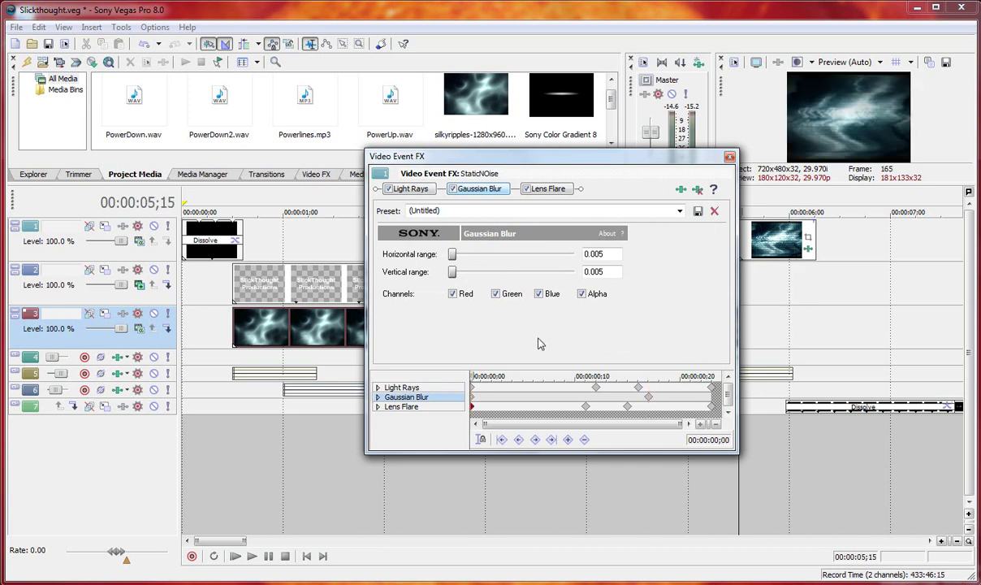
pyautogui.click(587, 407)
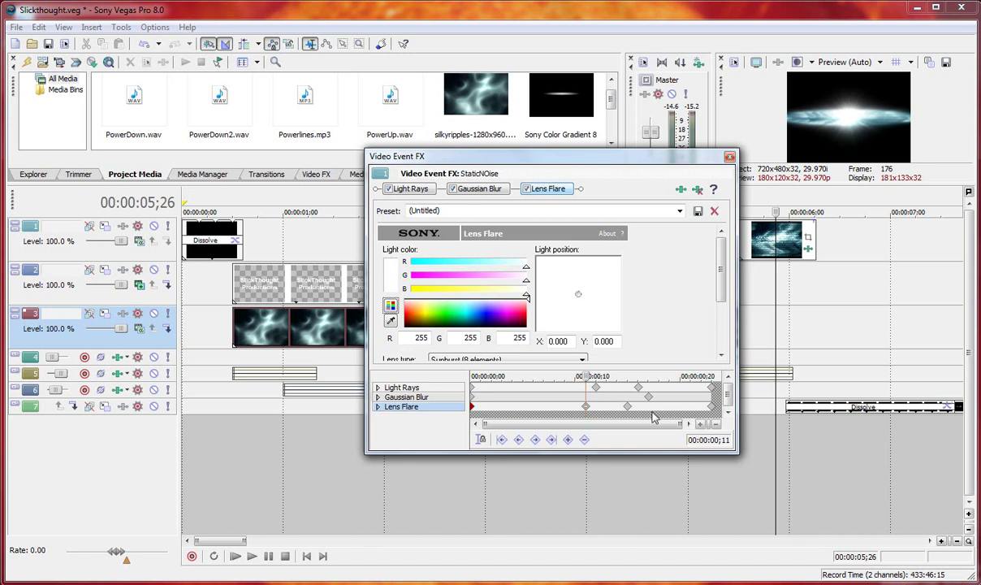
pyautogui.click(729, 158)
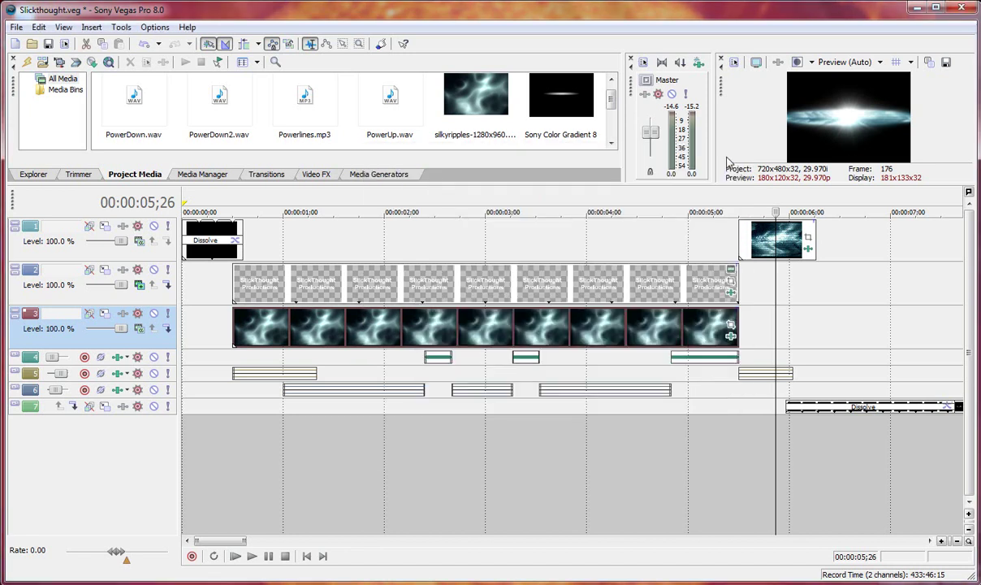